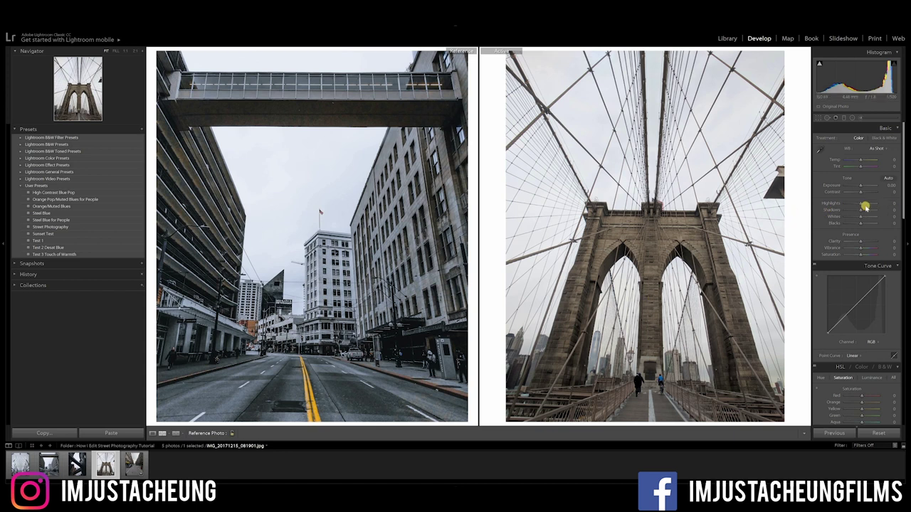
- Set Highlights -46, Shadows +55, Whites +18, Blacks -52, Clarity +15 and Vibrance +18
left_click_drag(860, 205, 855, 205)
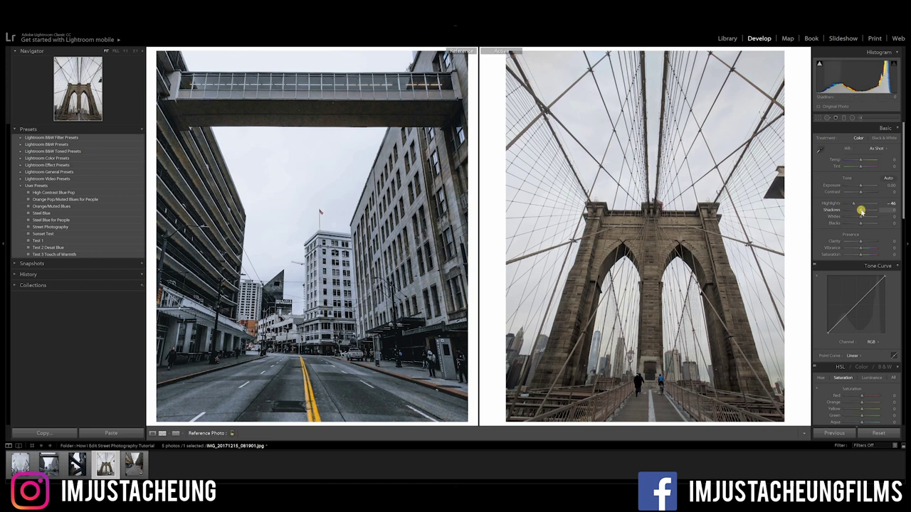
left_click_drag(861, 211, 870, 209)
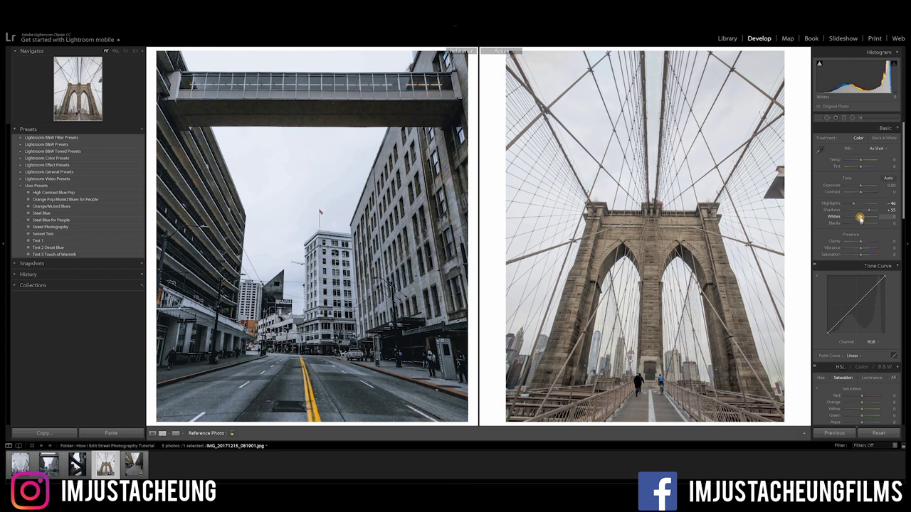
left_click_drag(859, 218, 862, 218)
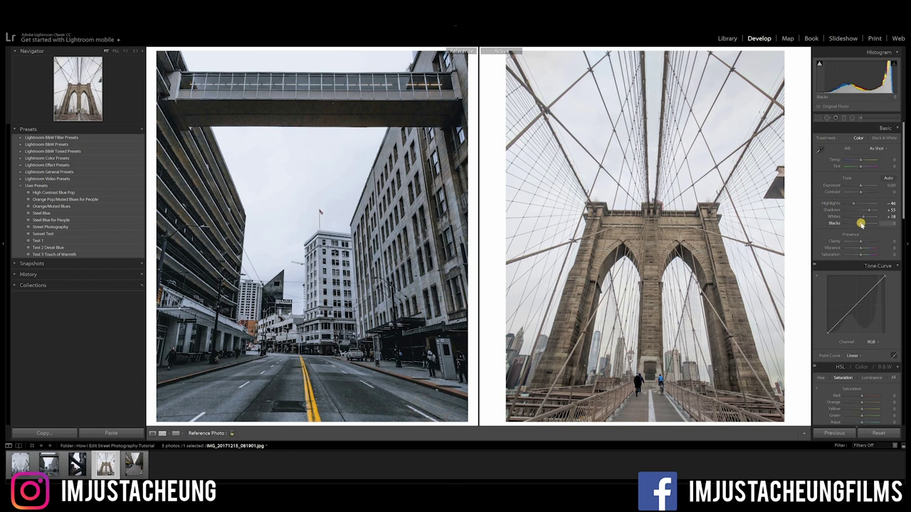
left_click_drag(860, 223, 862, 243)
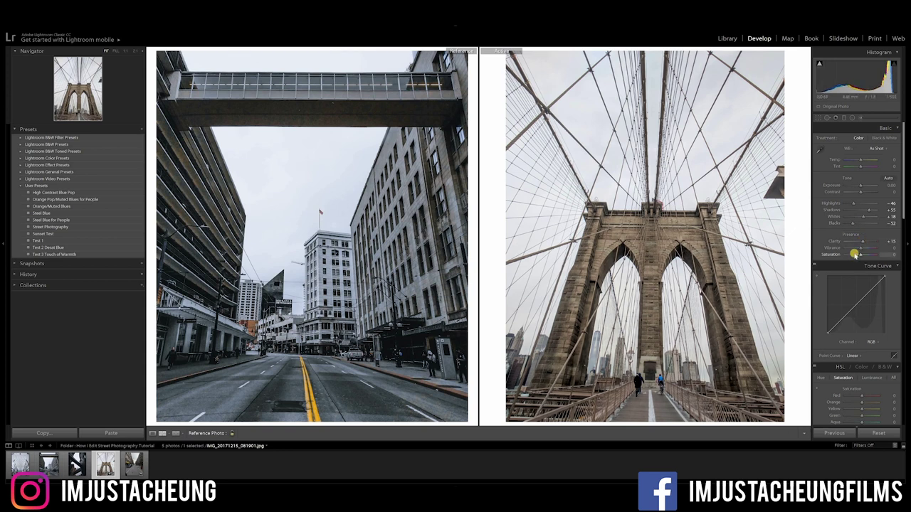
left_click_drag(861, 247, 864, 247)
- Add a low tone-curve point dragged down and lower the curve's top-right endpoint slightly
scroll(876, 290, "down", 3)
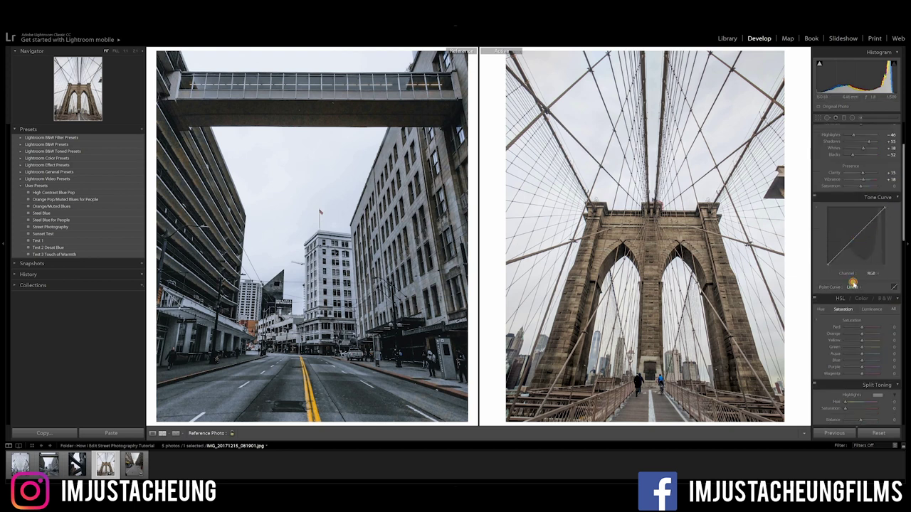
left_click(846, 254)
left_click_drag(846, 255, 824, 262)
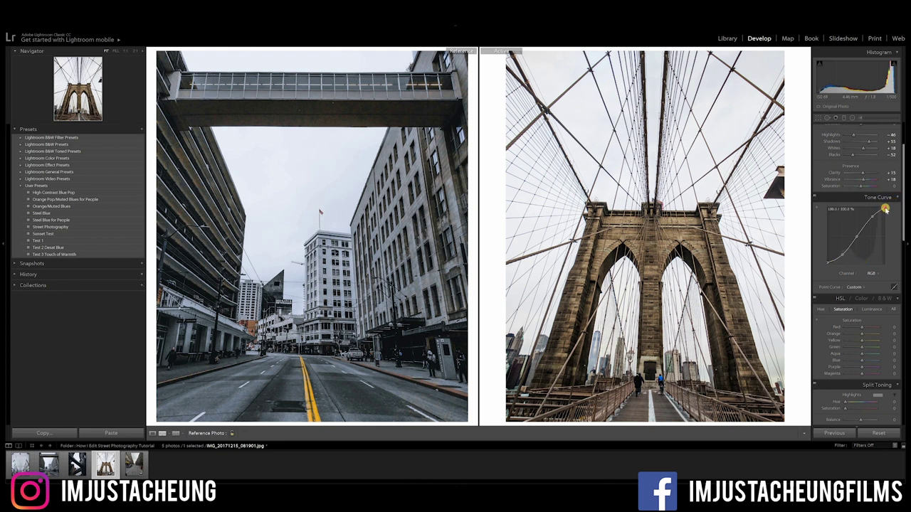
left_click_drag(884, 207, 886, 213)
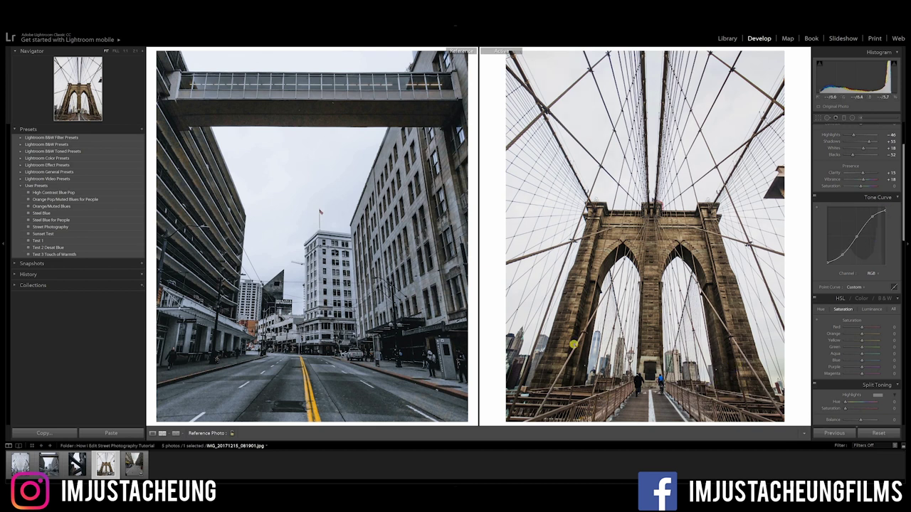
left_click_drag(842, 254, 843, 256)
- Set Red, Green and Aqua saturation to -100 and Orange saturation to +22
scroll(843, 335, "down", 2)
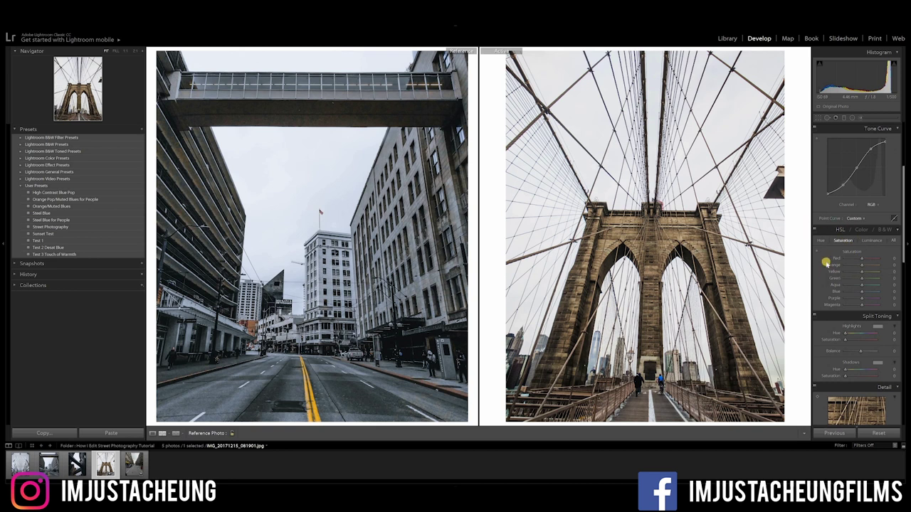
left_click_drag(848, 261, 830, 262)
left_click_drag(848, 280, 830, 305)
left_click_drag(861, 266, 869, 266)
- Shift the Orange hue to -44 and the Yellow hue to -21
left_click(822, 242)
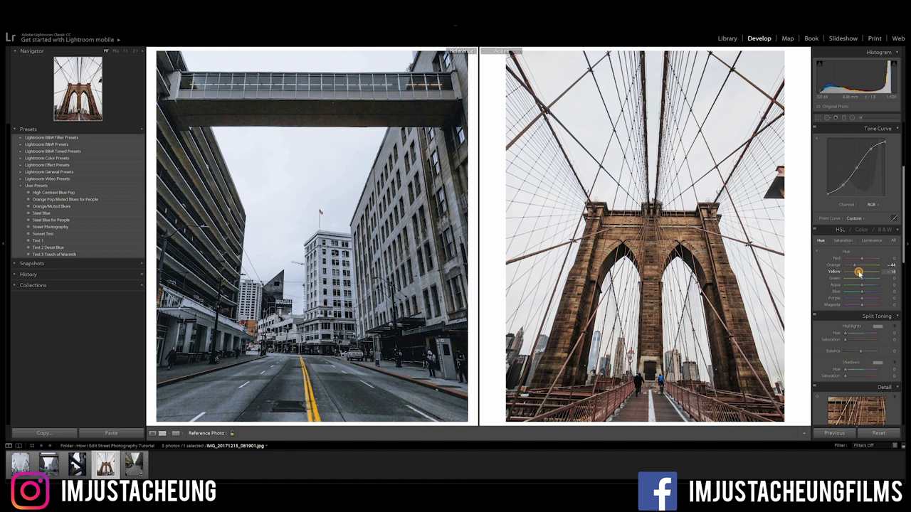
left_click_drag(859, 273, 857, 273)
scroll(863, 299, "down", 4)
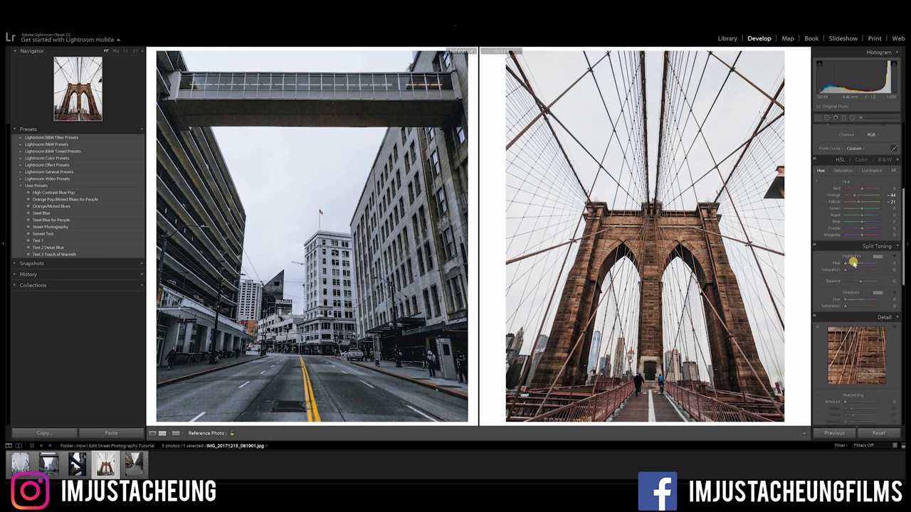
- Tint the highlights blue with hue 234 and saturation 16
left_click(886, 263)
key("Return")
left_click_drag(846, 271, 850, 272)
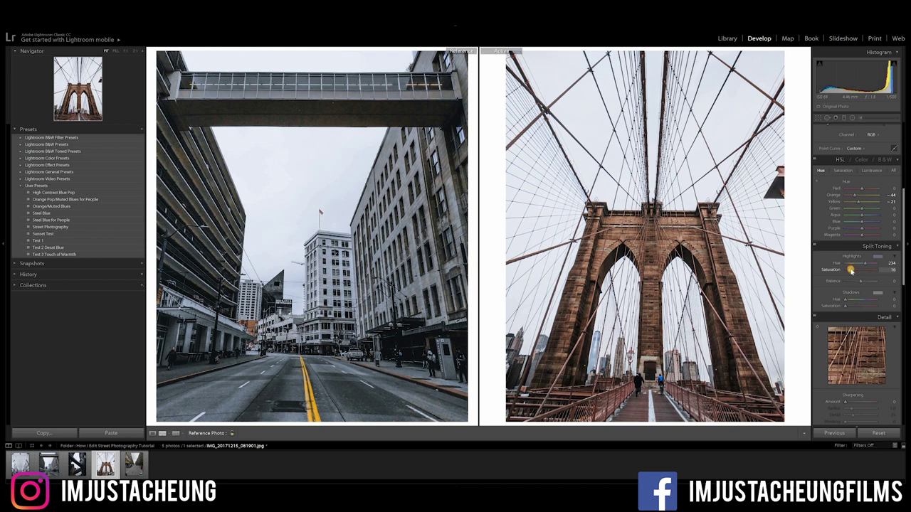
- Tint the shadows blue with hue 215 and saturation 14
left_click(878, 294)
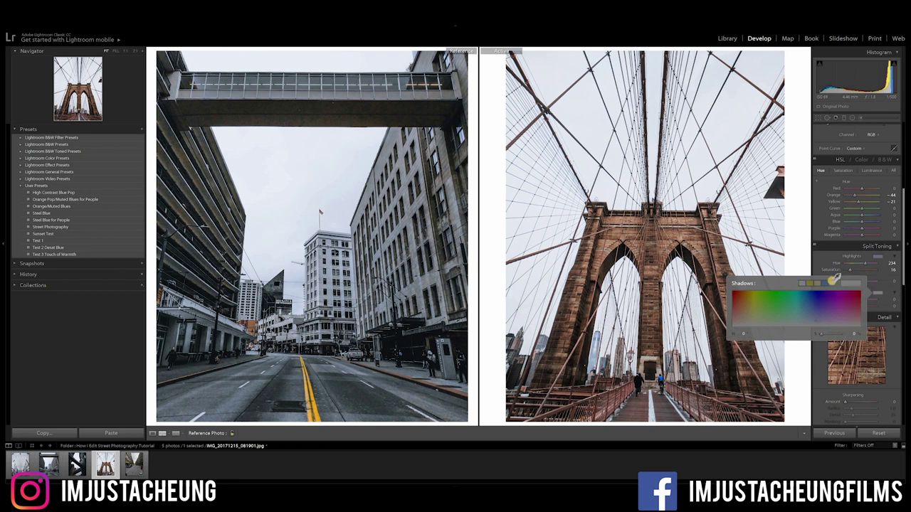
left_click(832, 281)
left_click(886, 290)
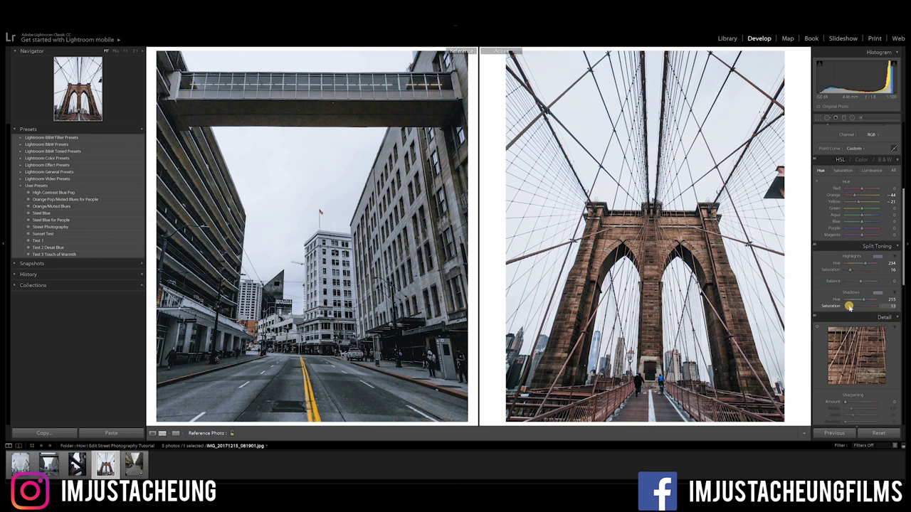
left_click(888, 305)
key("Return")
scroll(879, 276, "up", 1)
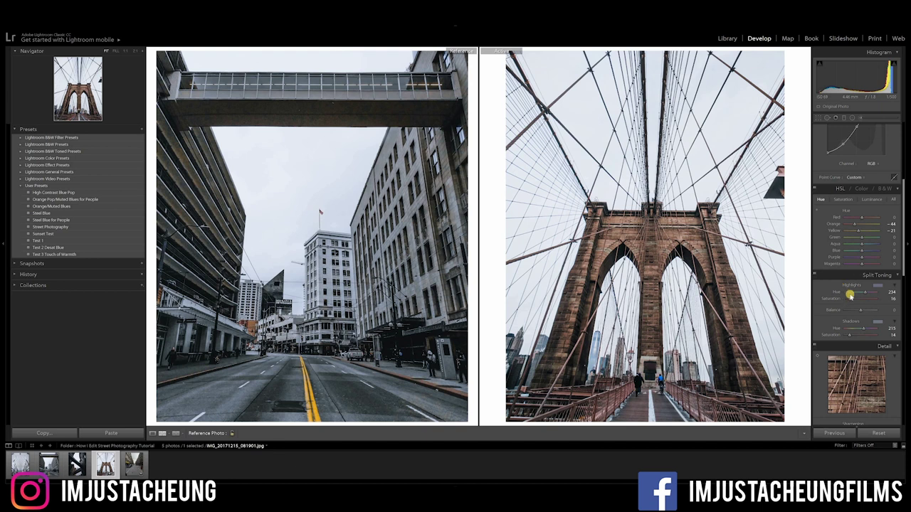
- Set the Detail panel's Sharpening Amount to 37
scroll(904, 244, "down", 5)
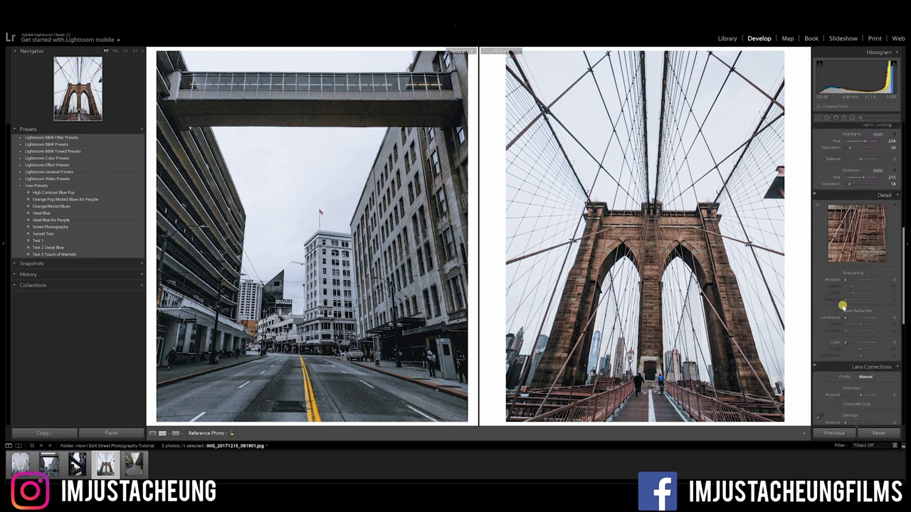
scroll(824, 337, "down", 2)
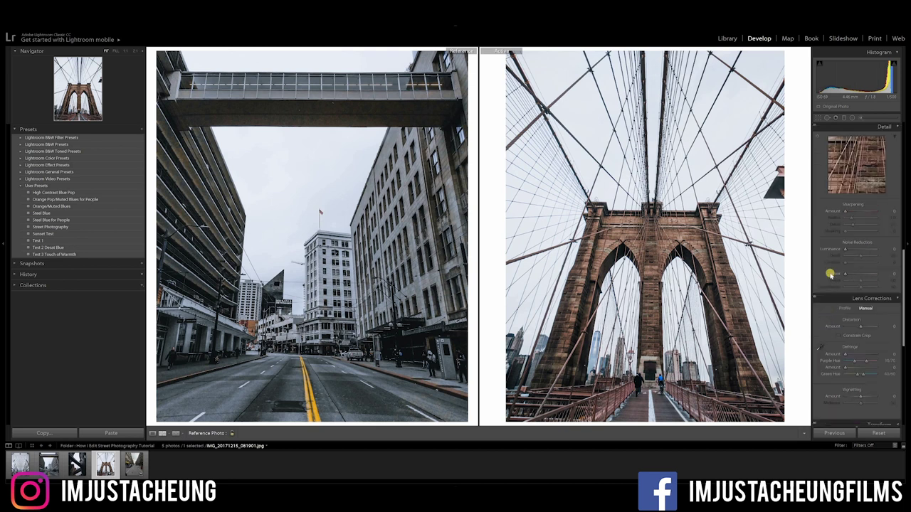
scroll(851, 272, "down", 4)
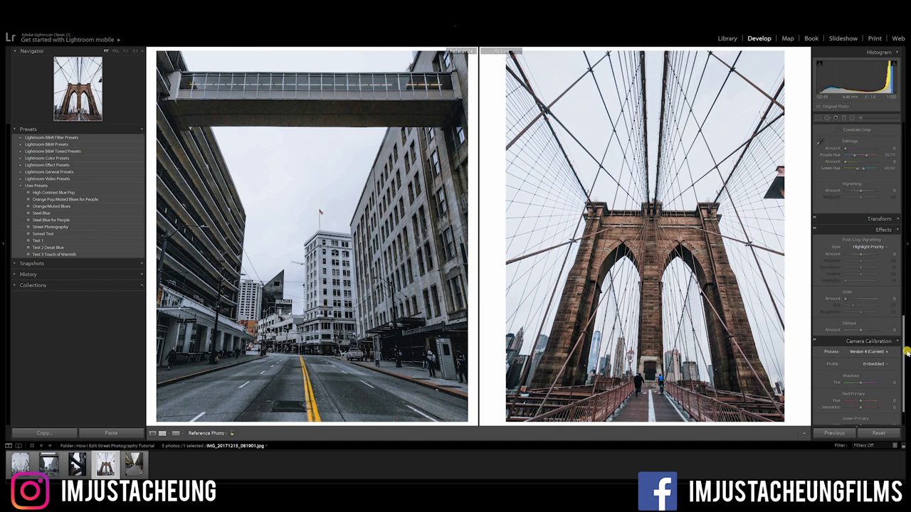
scroll(872, 325, "up", 1)
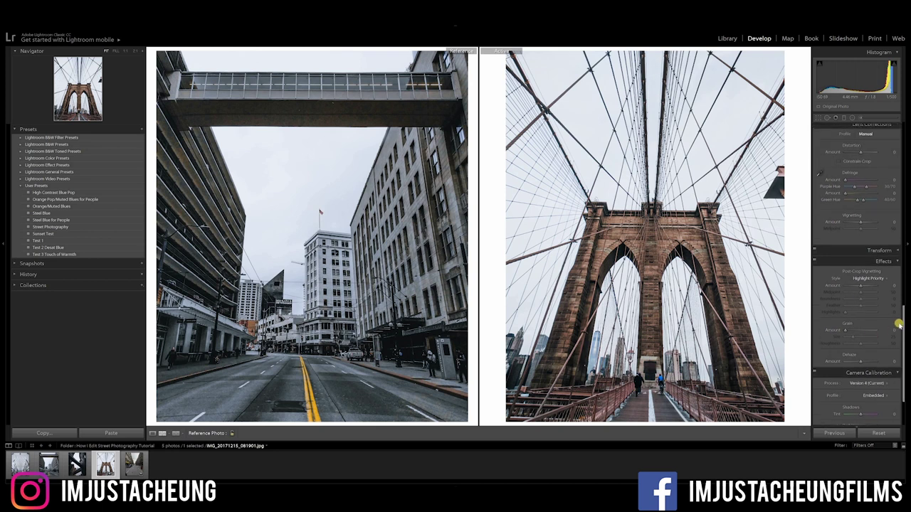
left_click_drag(903, 317, 903, 246)
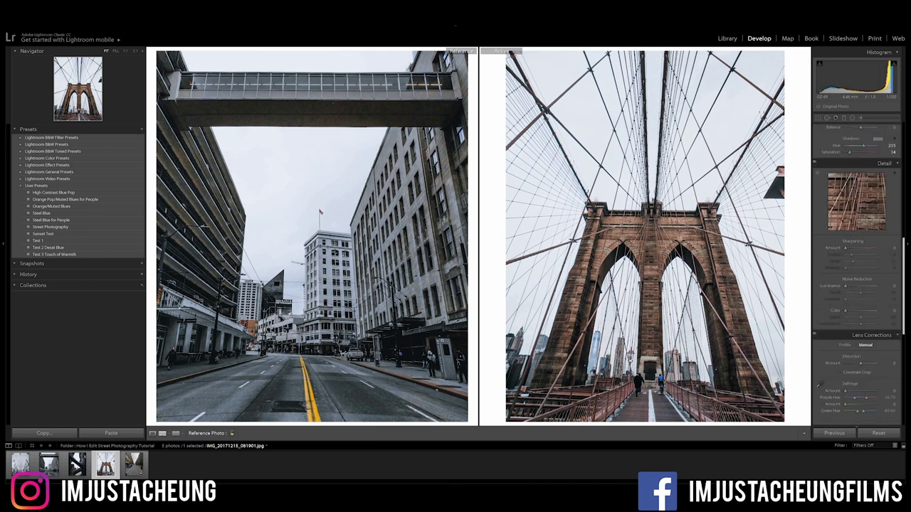
left_click_drag(847, 247, 856, 247)
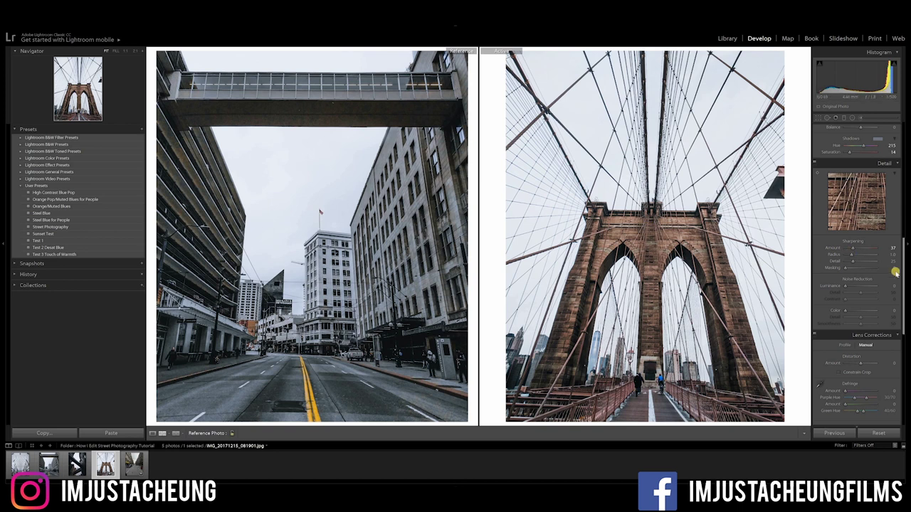
left_click_drag(907, 251, 907, 242)
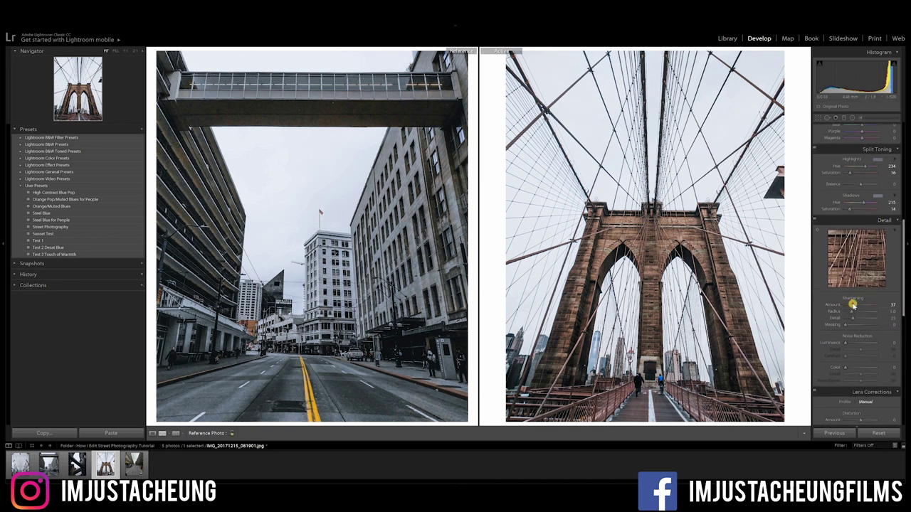
left_click_drag(902, 283, 908, 266)
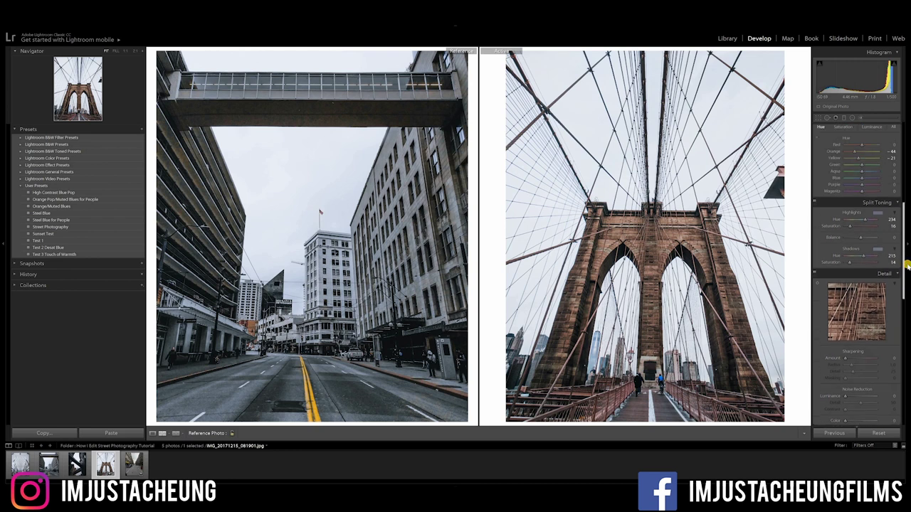
- Create a user develop preset named 'Street Photography Tut' from the current settings
left_click(142, 131)
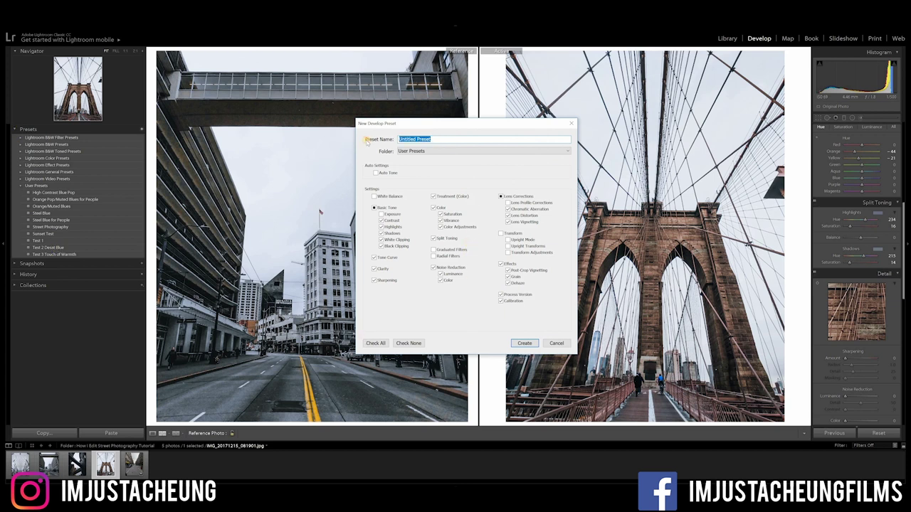
type("Tut")
left_click(525, 344)
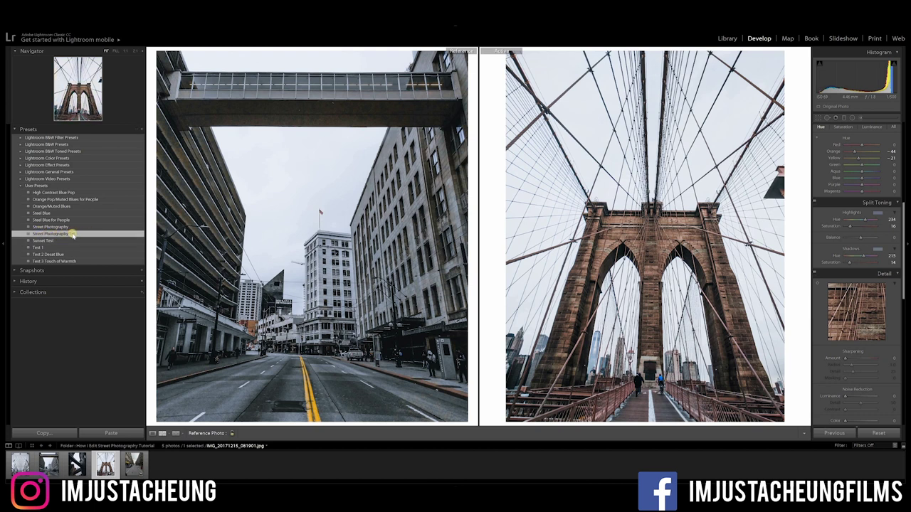
- Select the parked-cars street photo and apply the Street Photography Tut preset
left_click(134, 464)
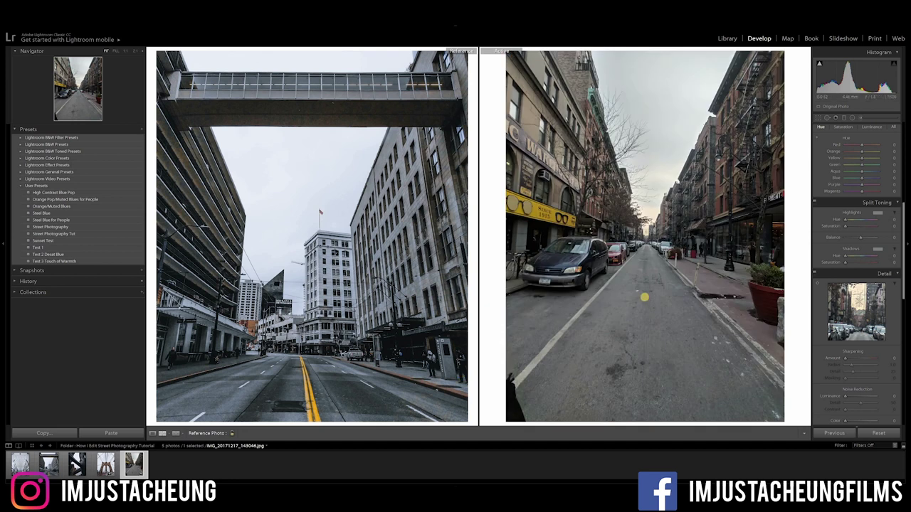
left_click(71, 234)
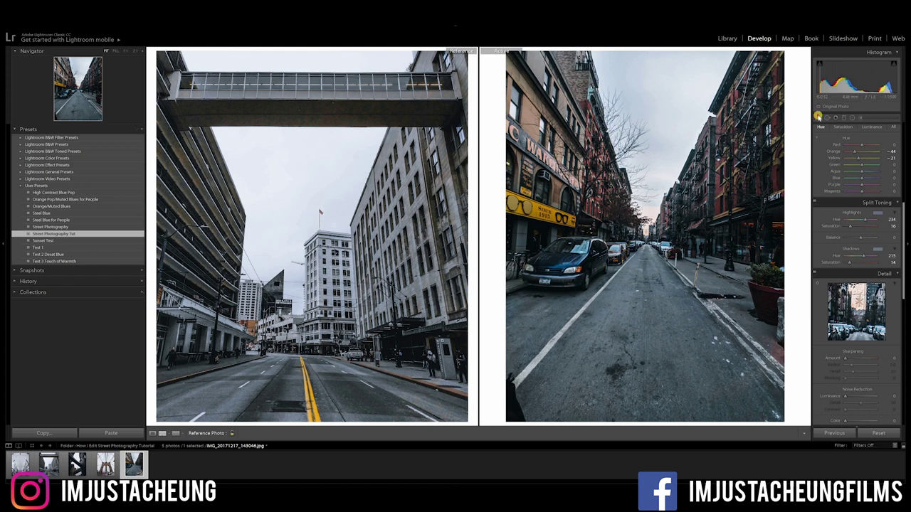
left_click(818, 117)
- Crop off the street photo's bottom edge and return to the side-by-side reference view
left_click(464, 258)
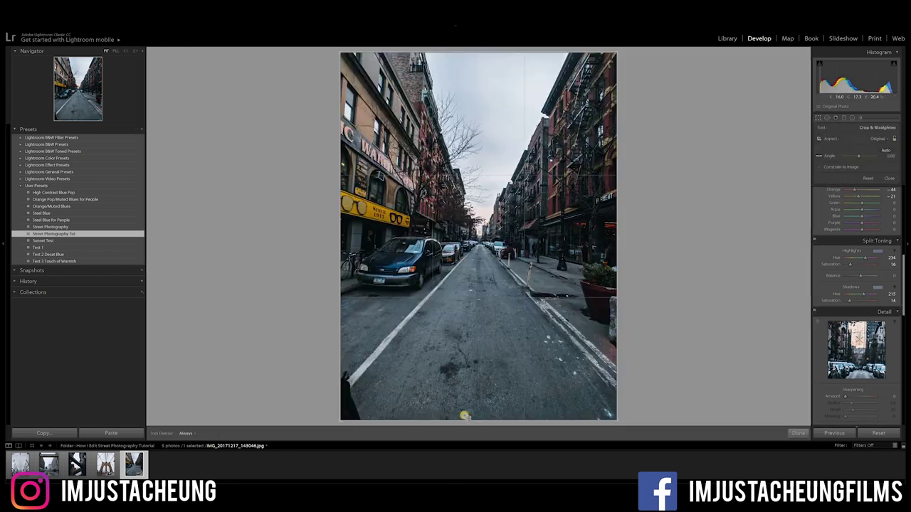
left_click_drag(476, 418, 475, 384)
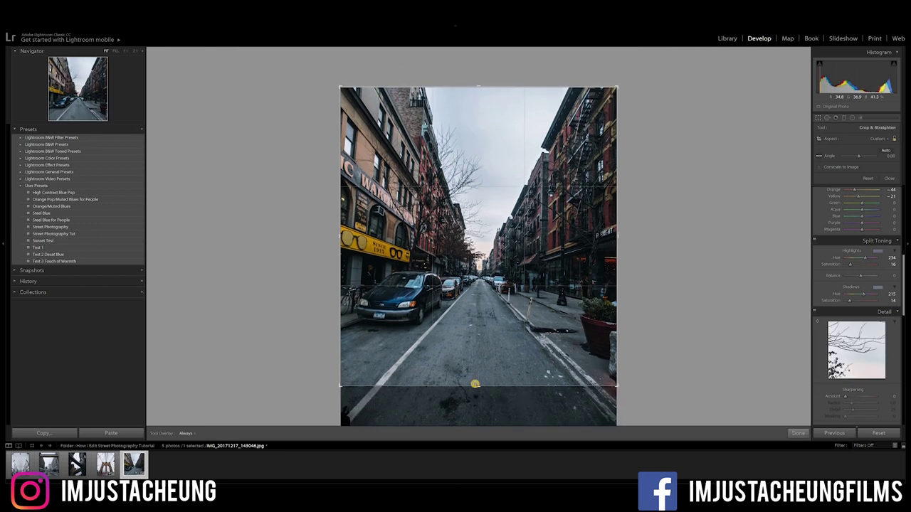
key("Return")
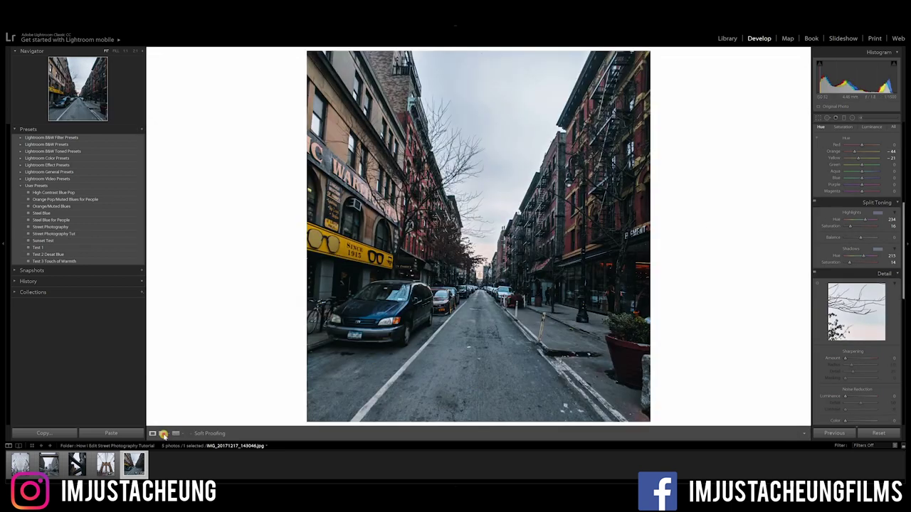
left_click(163, 434)
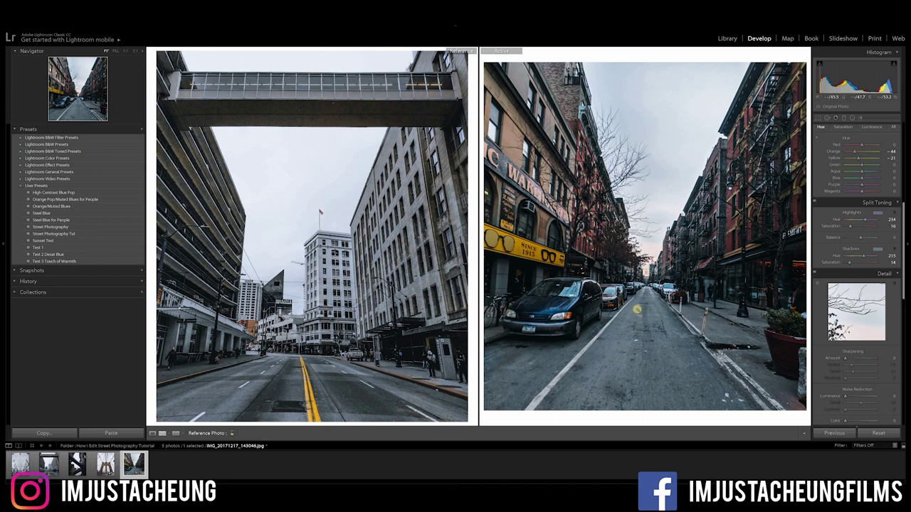